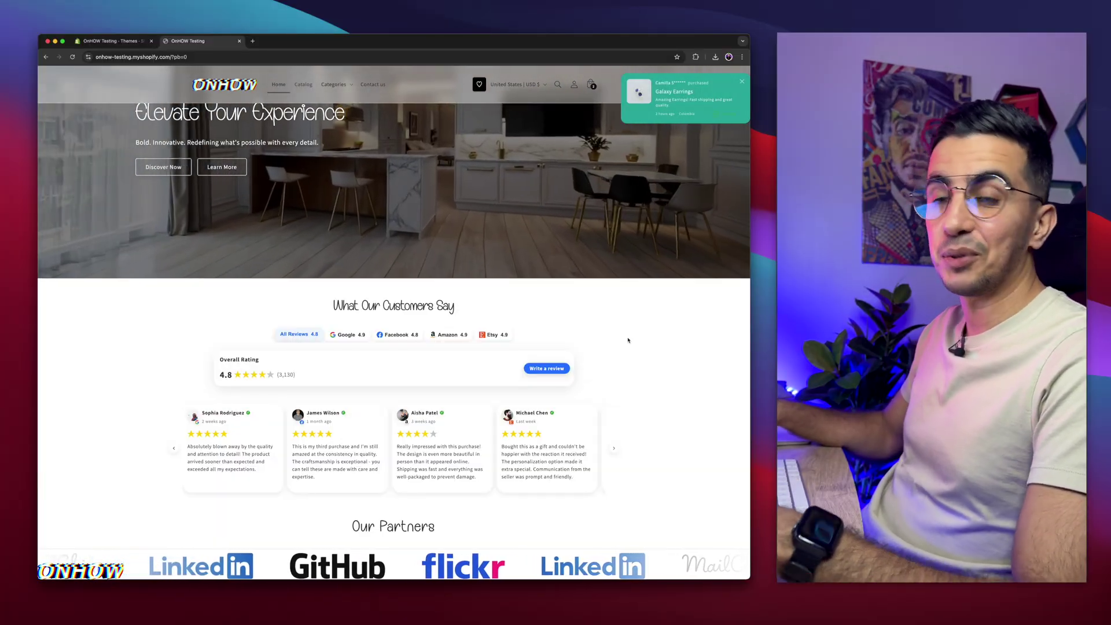
Filter the live store's customer reviews by platform, showing Google then Etsy reviews
scroll(628, 340, down, 2)
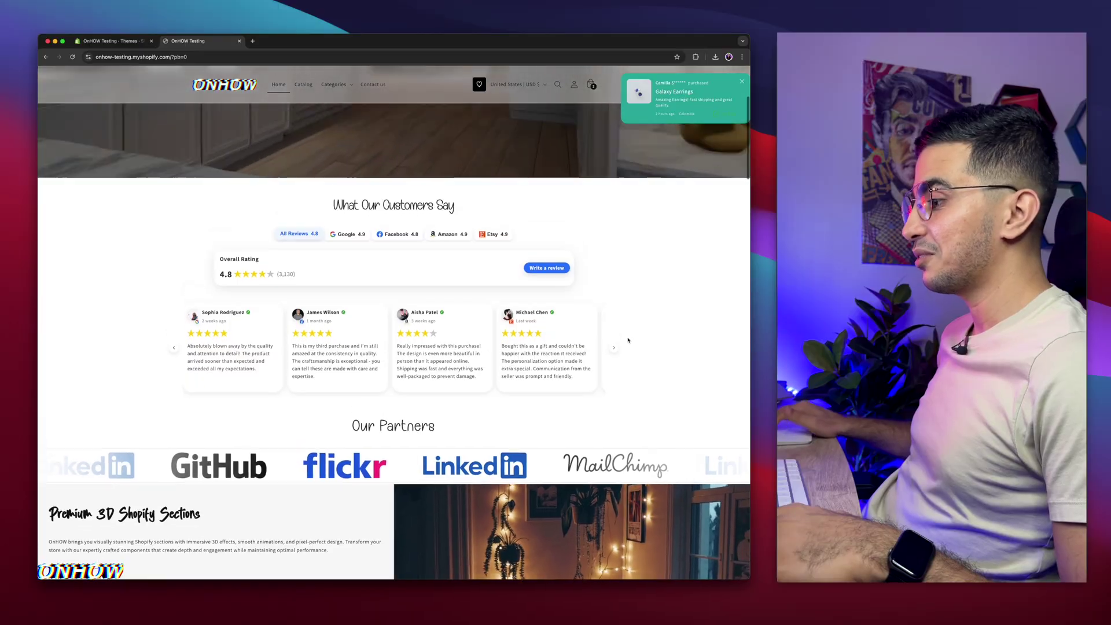
scroll(628, 340, up, 2)
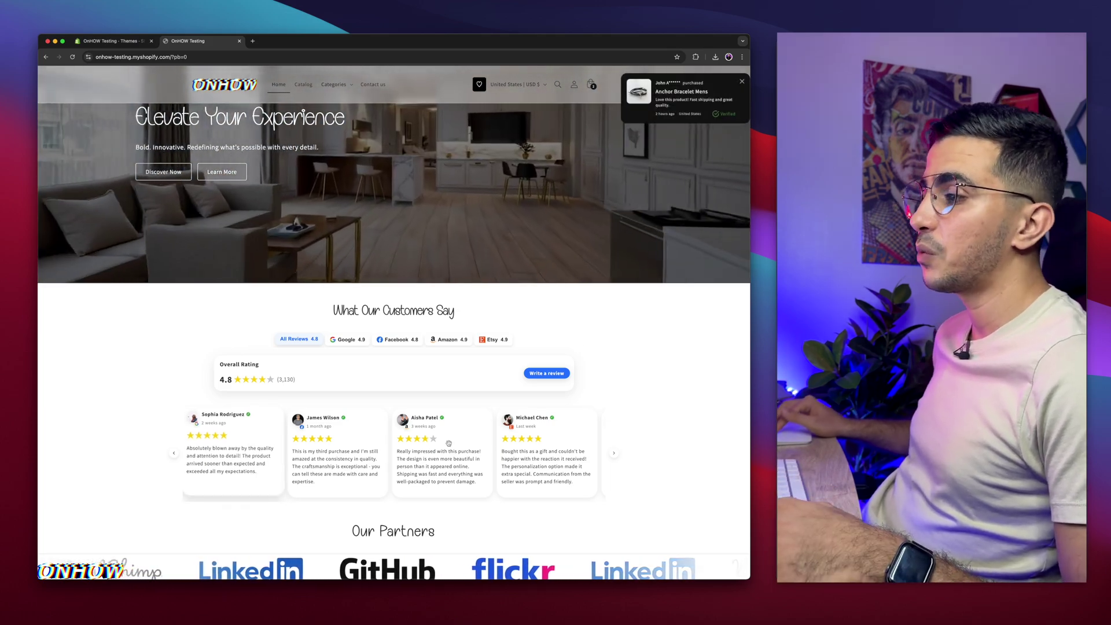
click(398, 340)
click(348, 340)
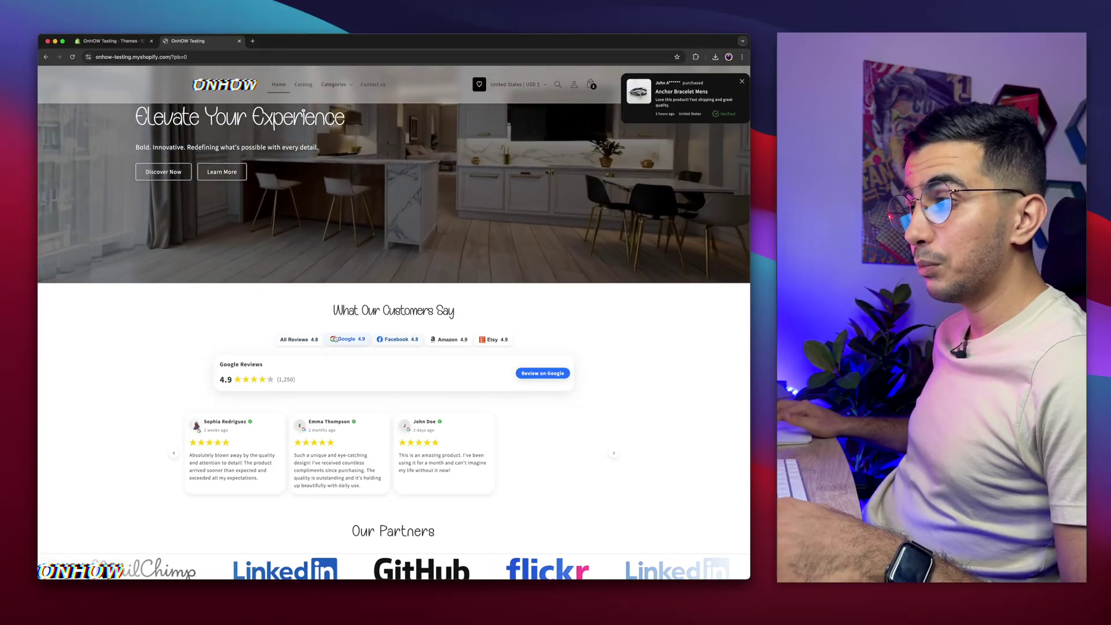
click(493, 339)
scroll(486, 342, down, 3)
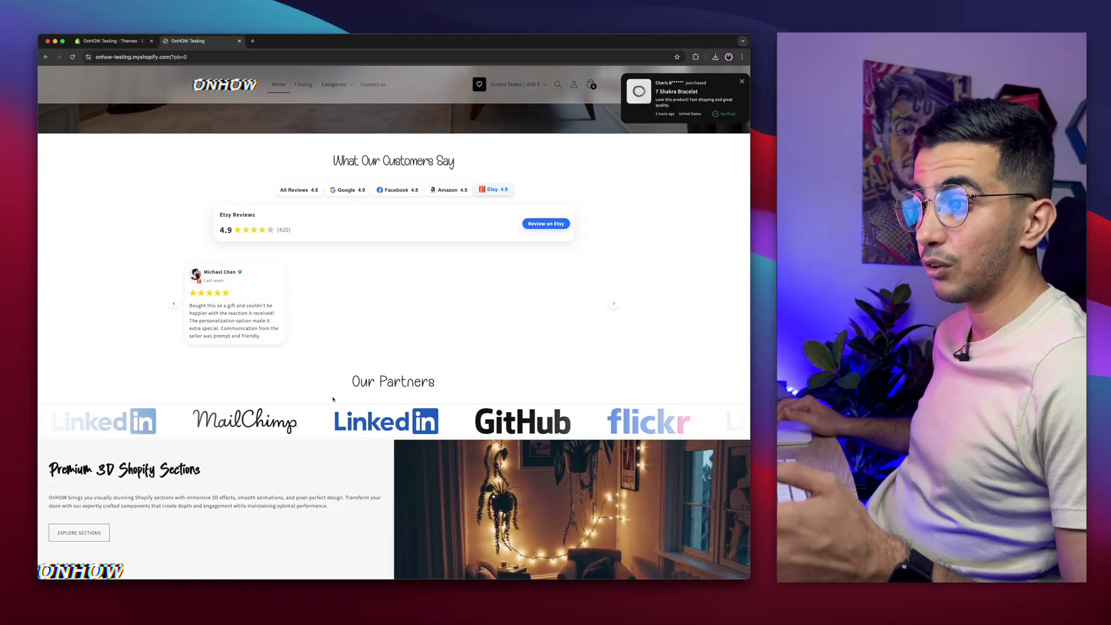
scroll(682, 159, up, 5)
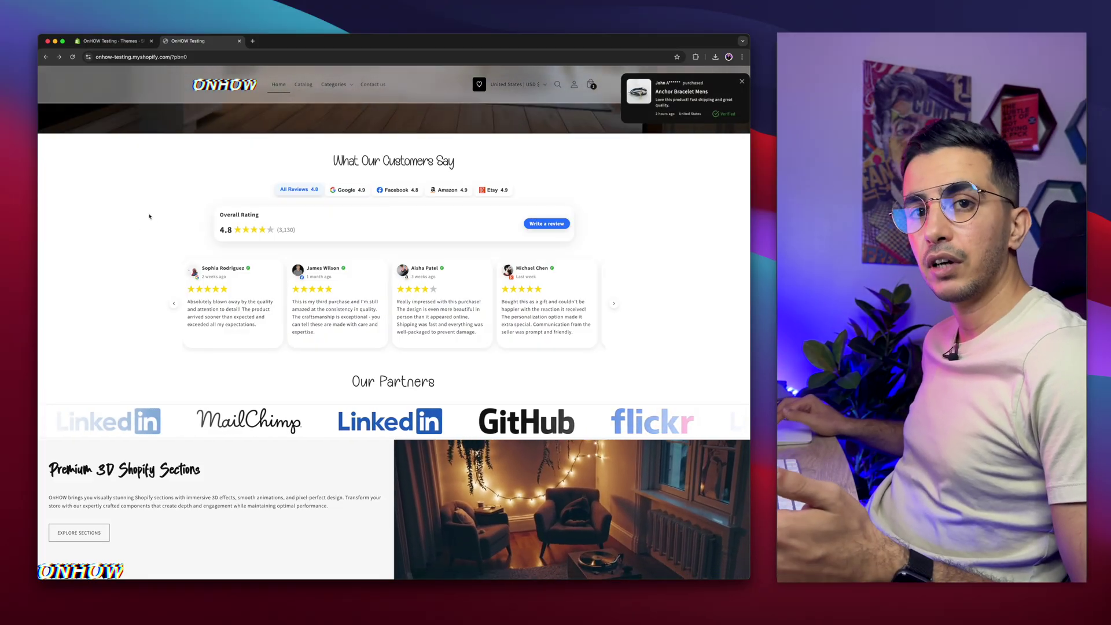
Highlight the cart reminder popup's heading and dismiss the popup
mouse_move(221, 43)
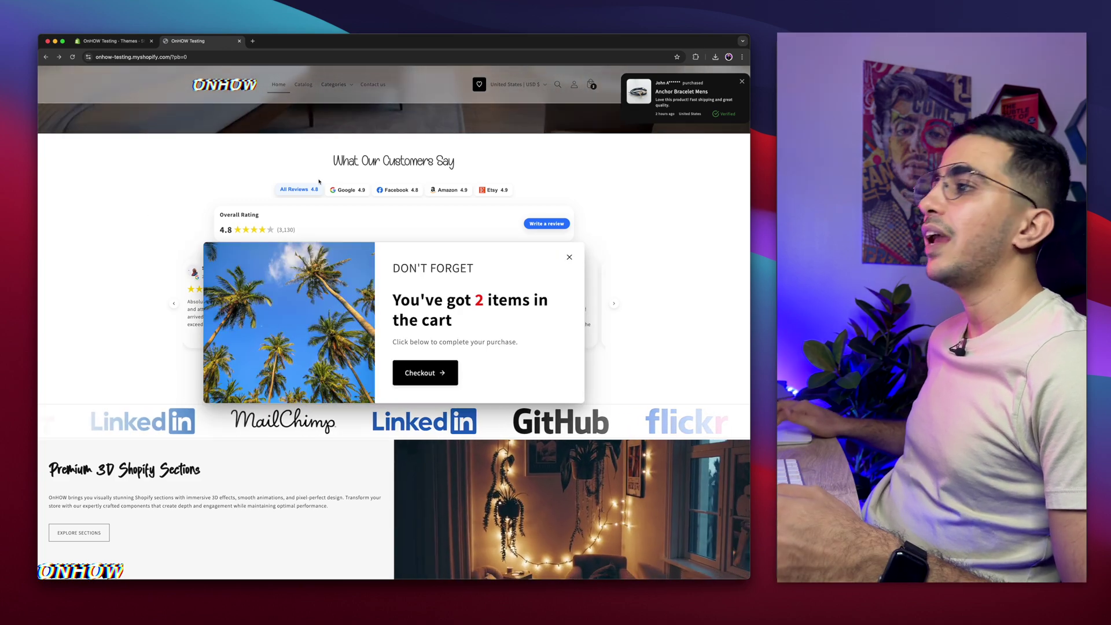
drag(393, 295, 477, 339)
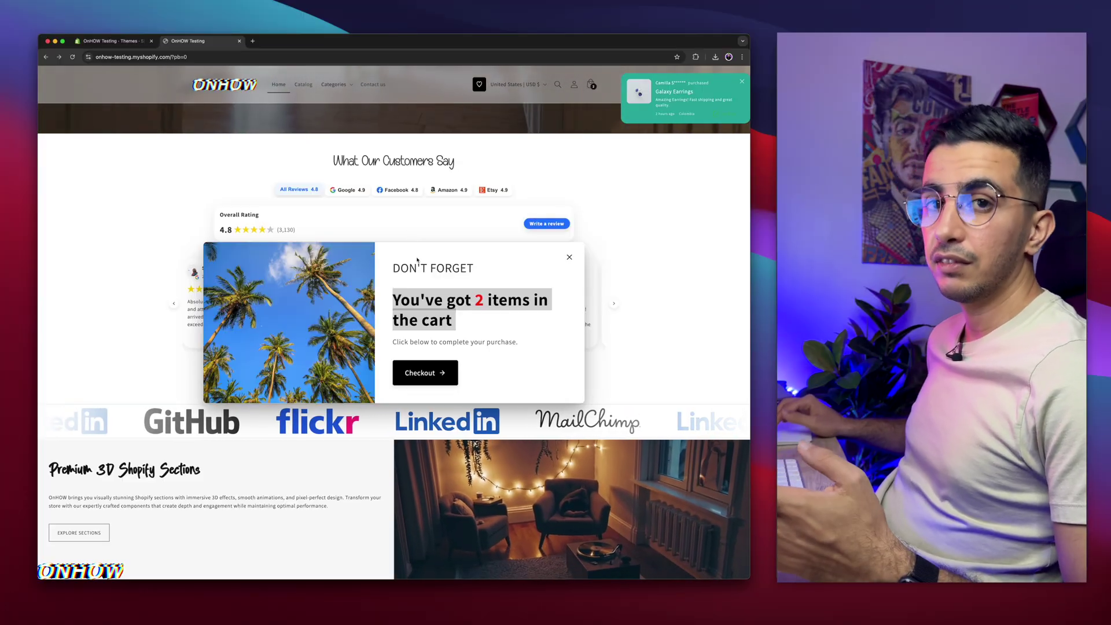
click(569, 257)
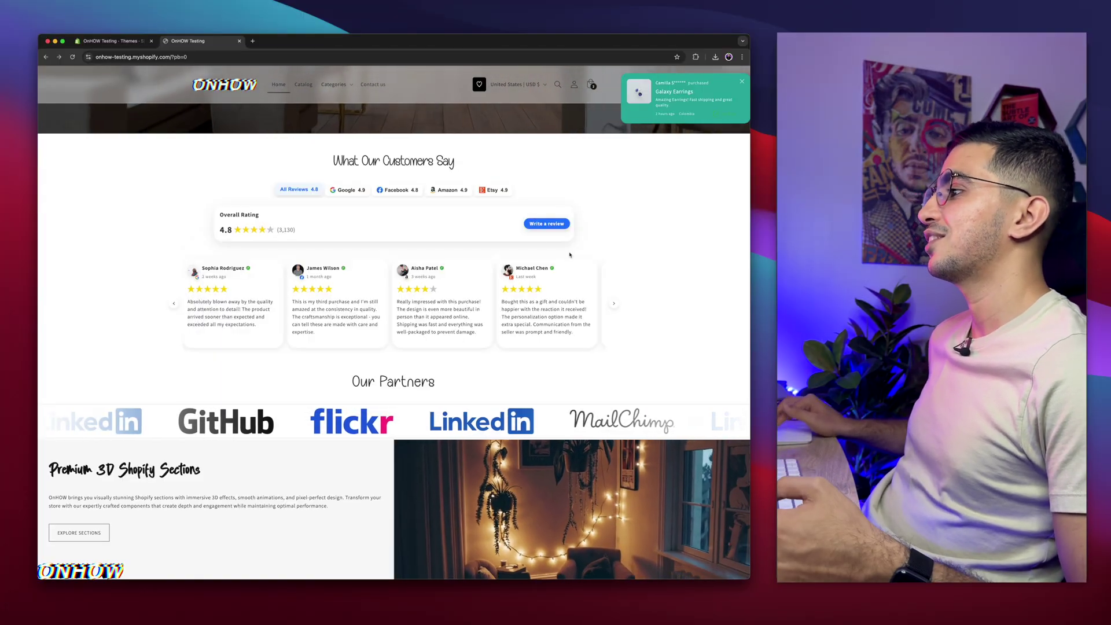
Close the live store, browse the Horizon copy's ONHOW homepage preview, and go back to Themes
key(super+w)
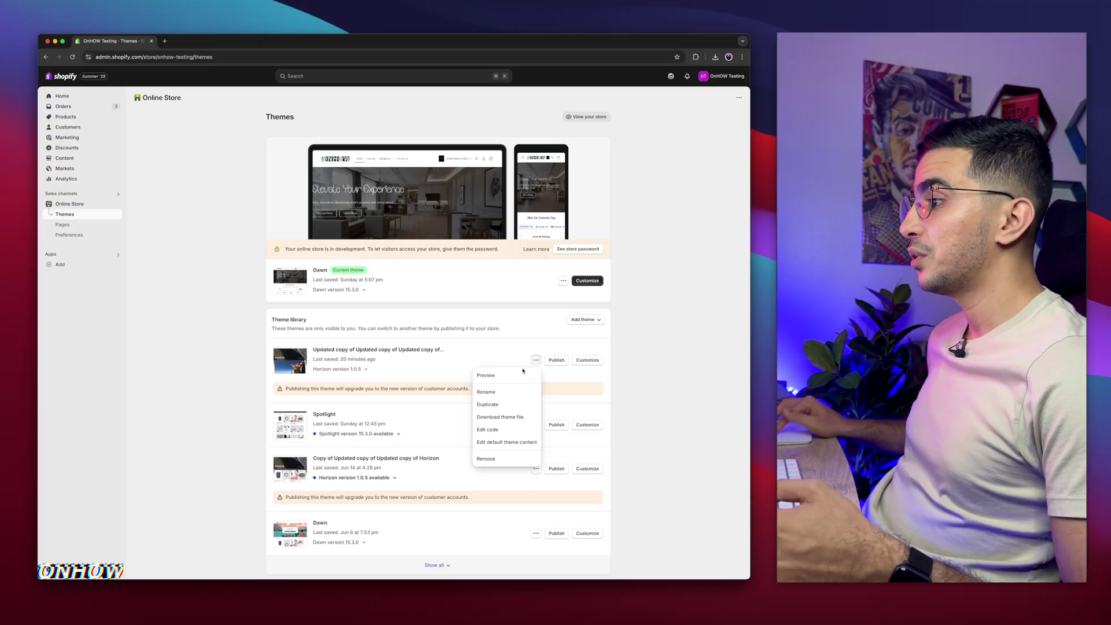
click(498, 375)
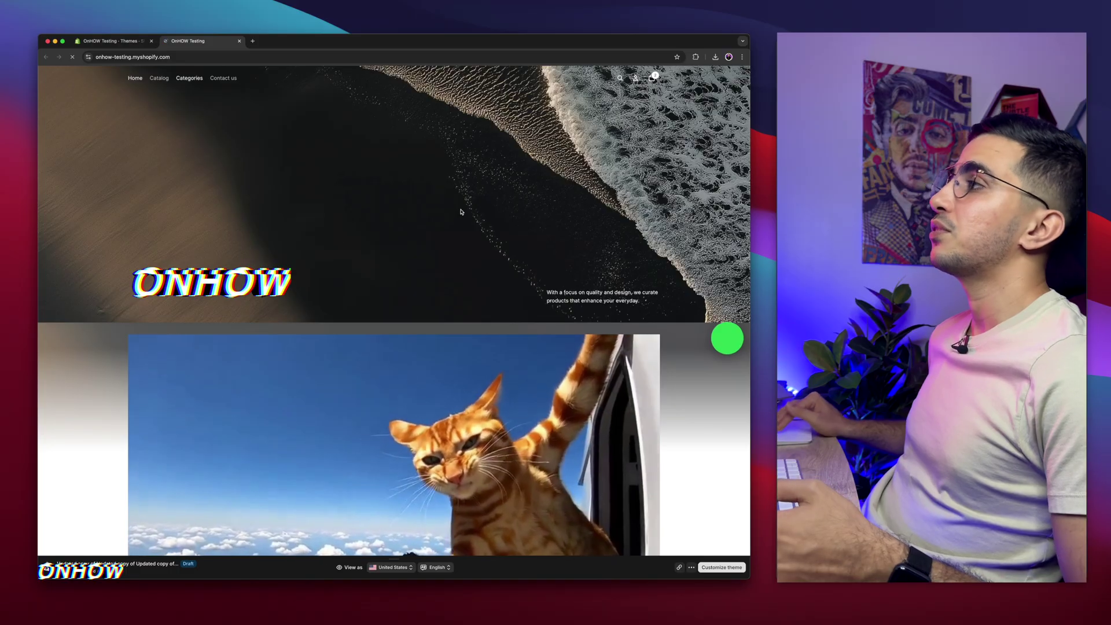
scroll(461, 211, down, 2)
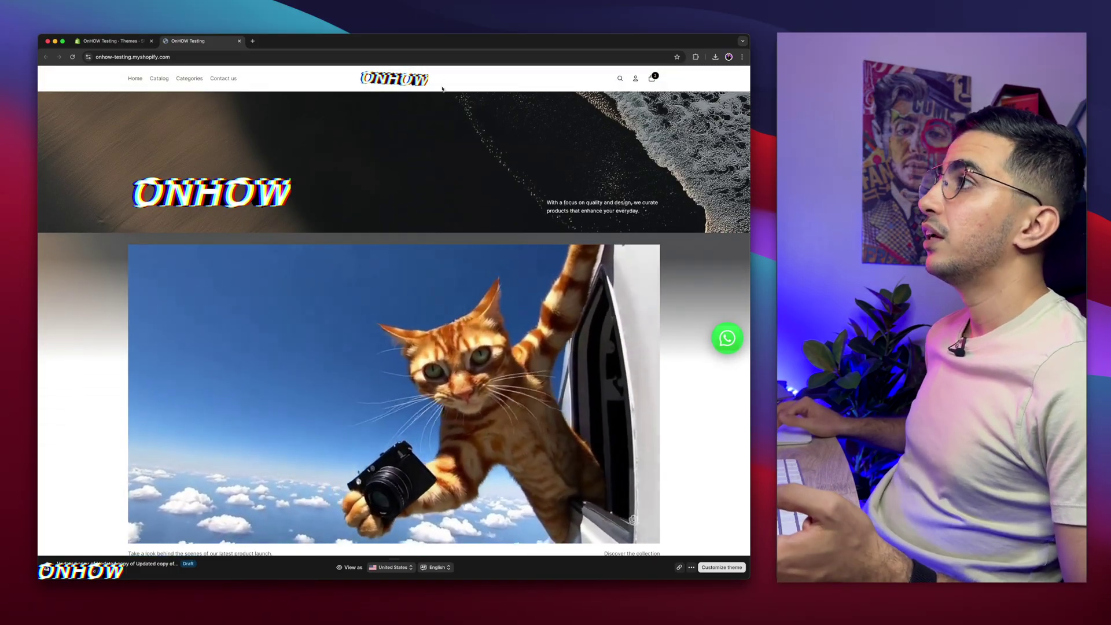
scroll(441, 77, up, 5)
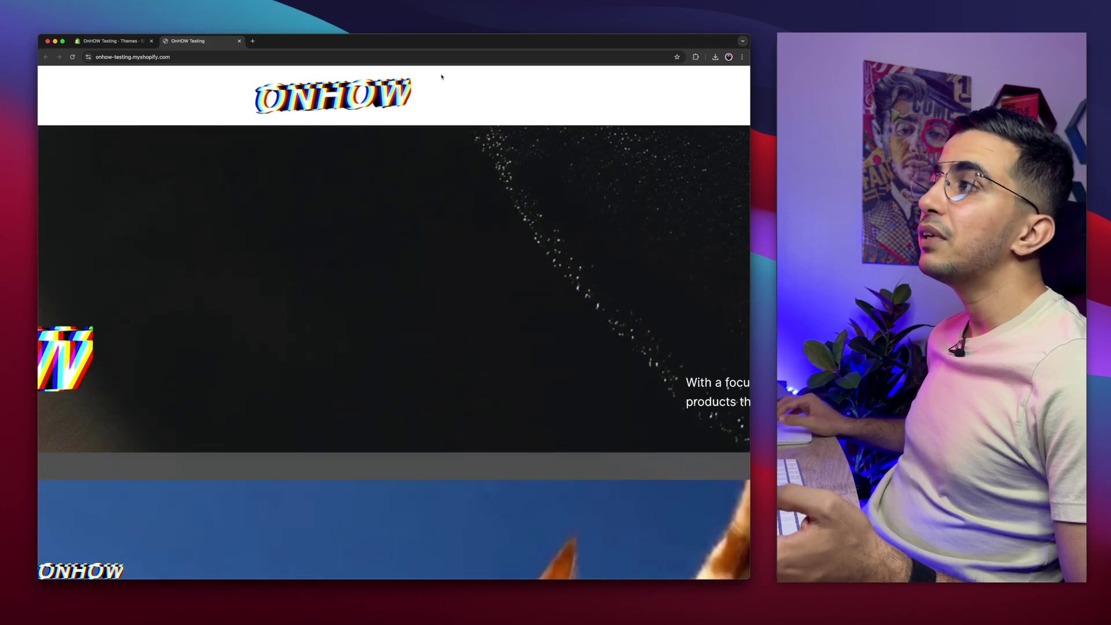
scroll(442, 77, down, 5)
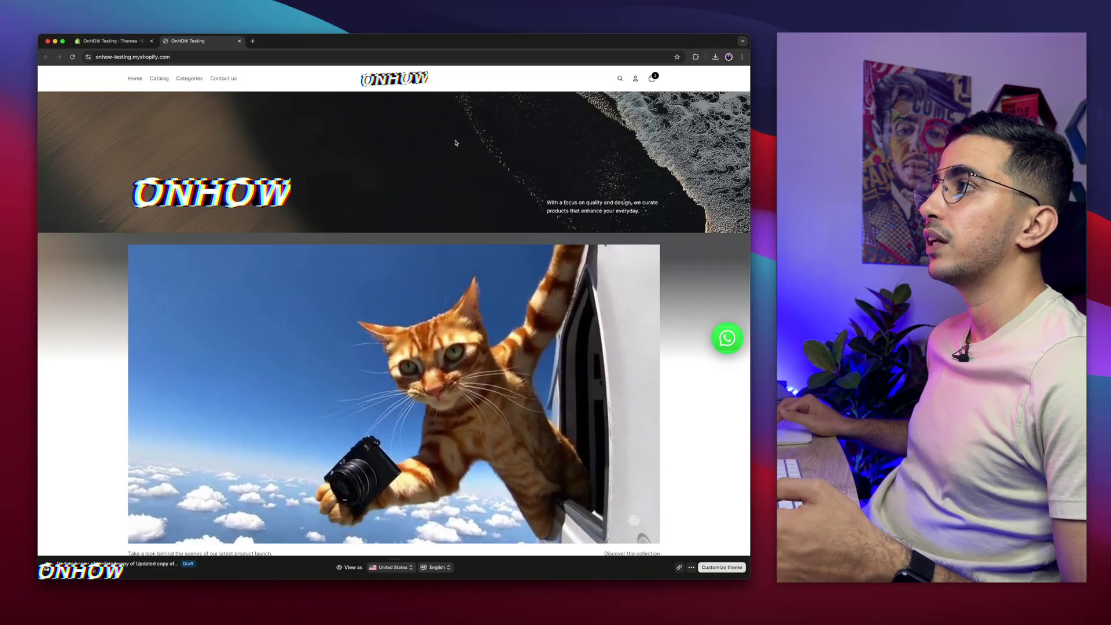
click(97, 41)
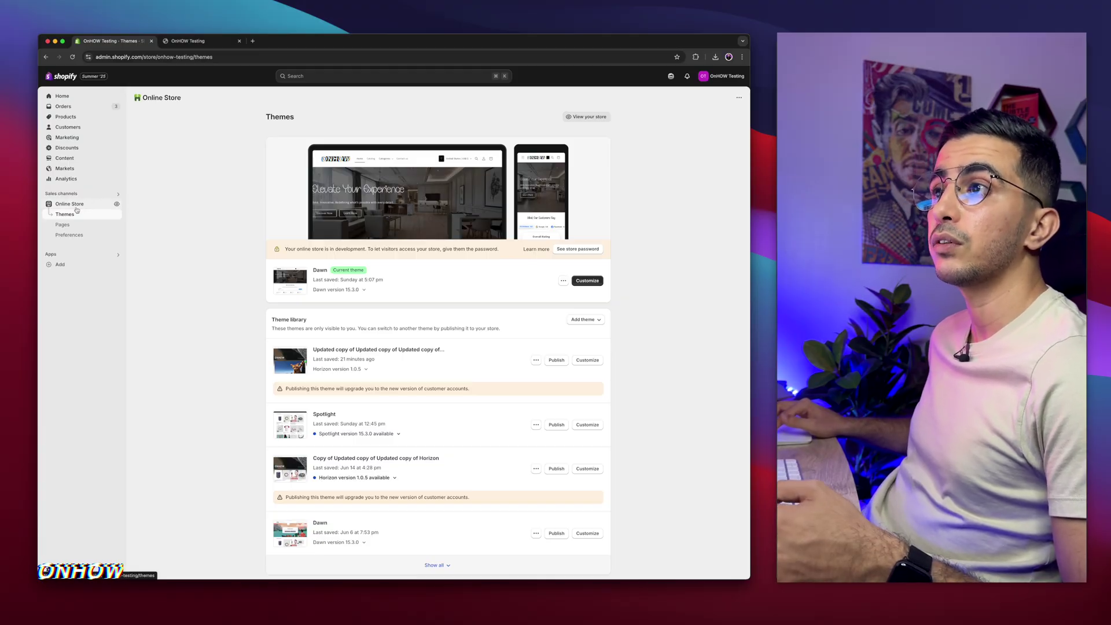
Open Edit code for the first library theme, the 'Updated copy of…' Horizon copy
click(563, 281)
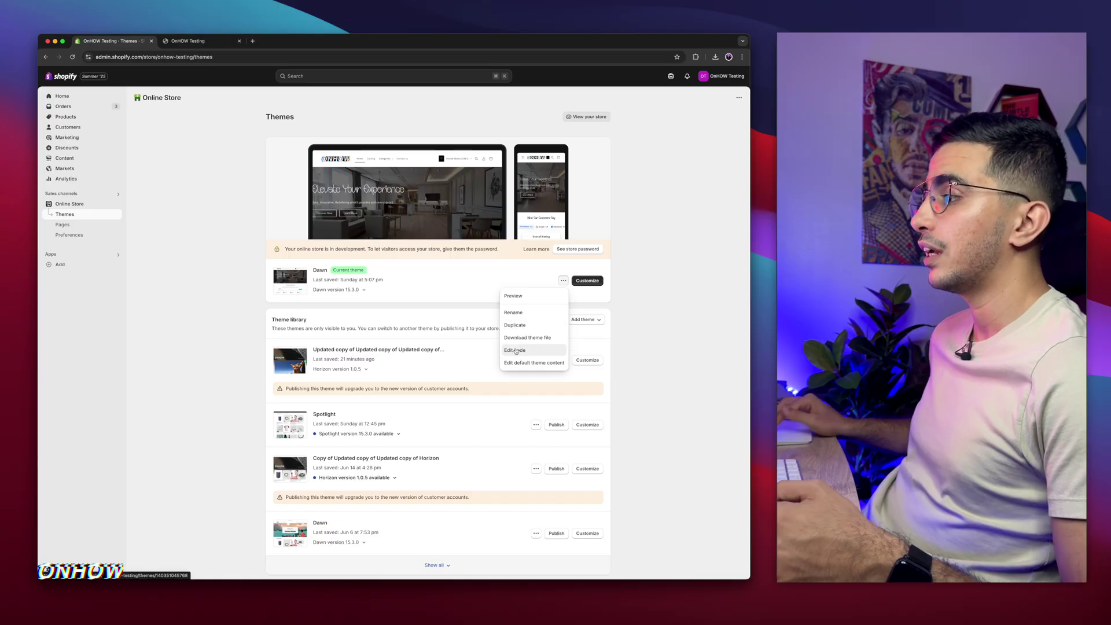
click(506, 333)
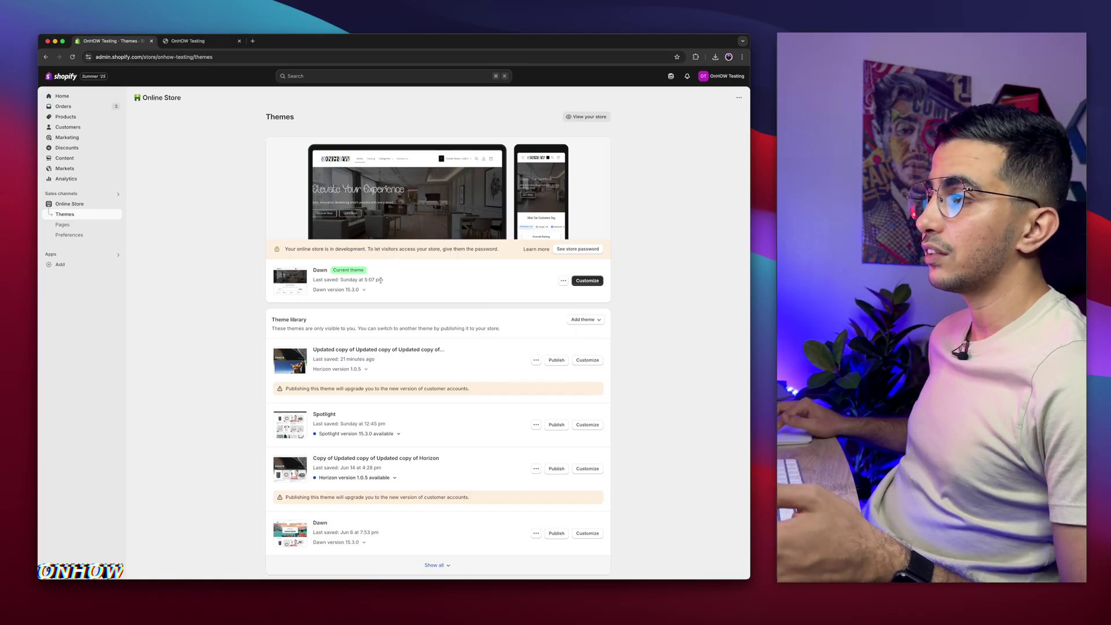
click(535, 360)
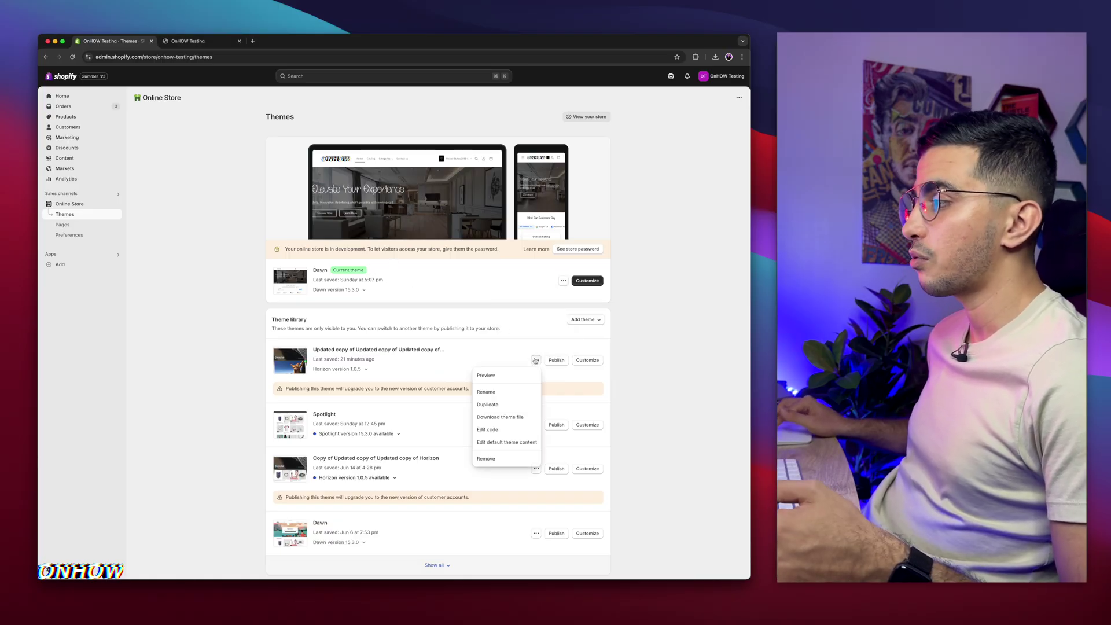
click(485, 429)
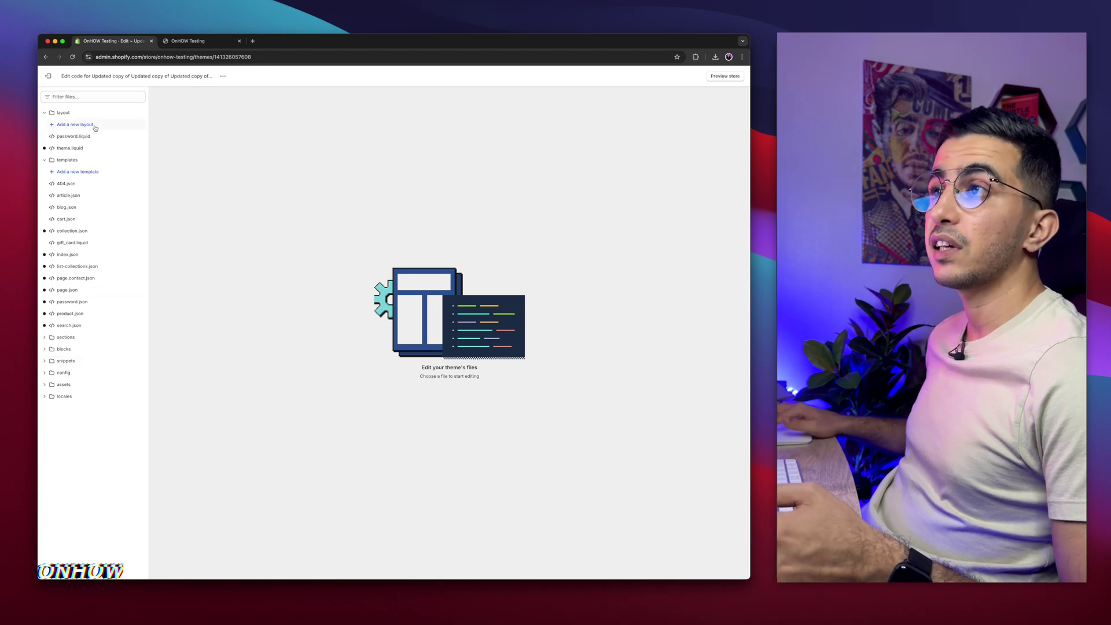
Filter the theme files by 'base' and open base.css
click(59, 96)
scroll(59, 97, up, 5)
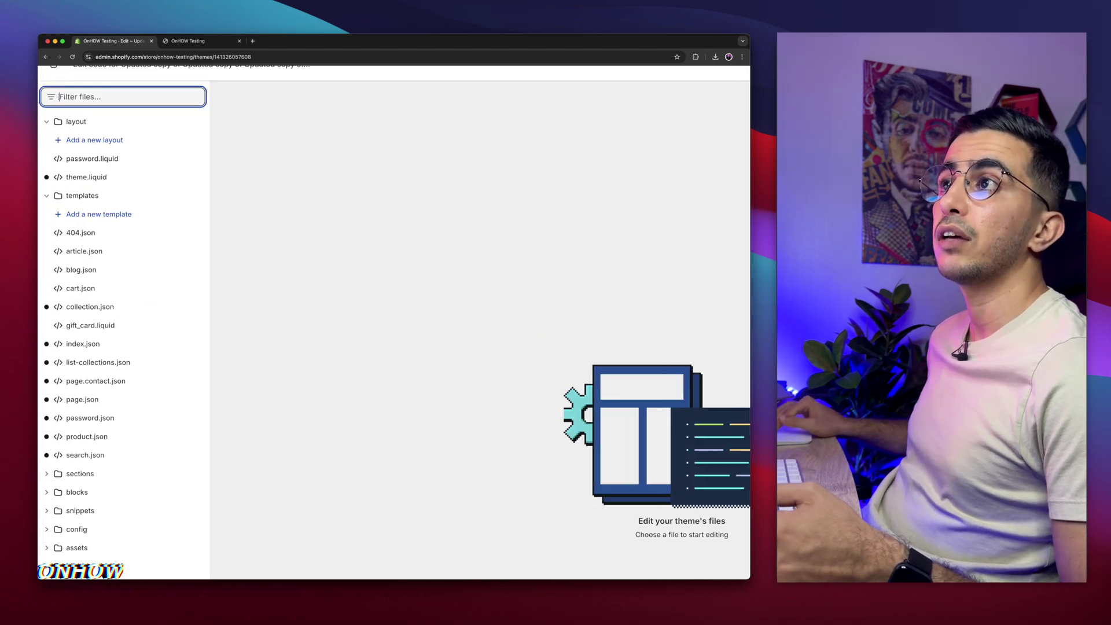
text(base)
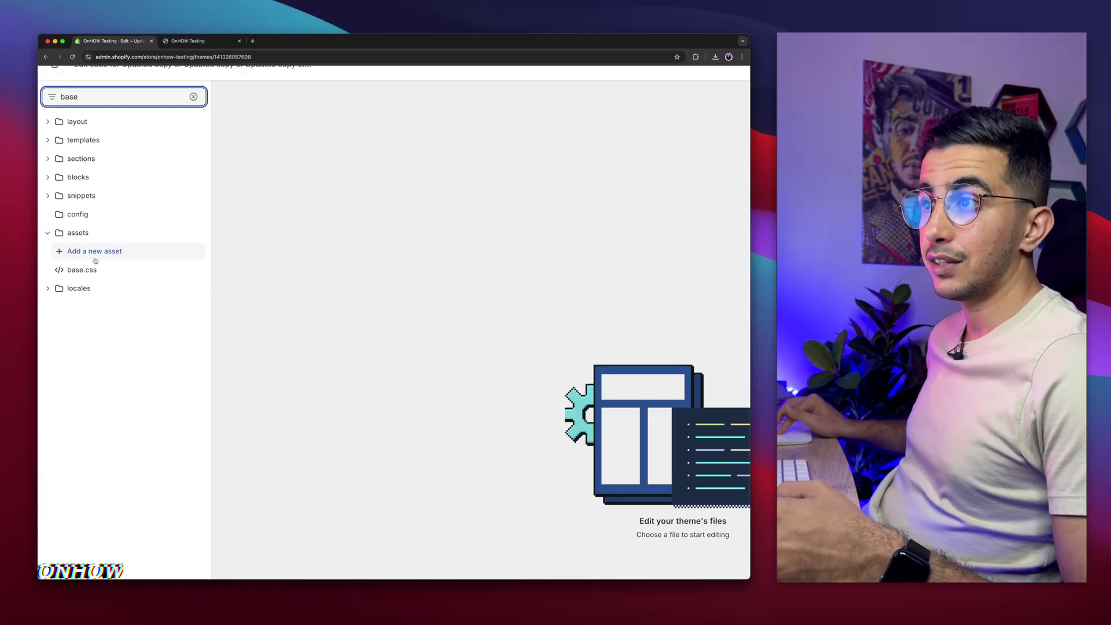
click(79, 270)
At the end of base.css, remove the empty last line and add a fresh blank line
scroll(375, 244, down, 5)
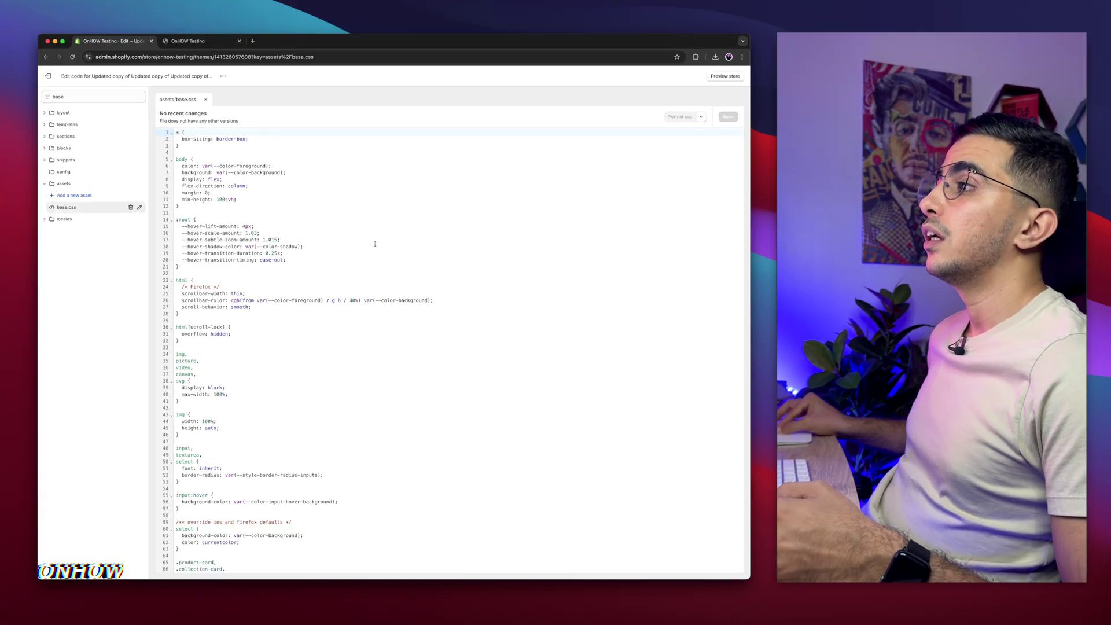
scroll(486, 233, down, 20)
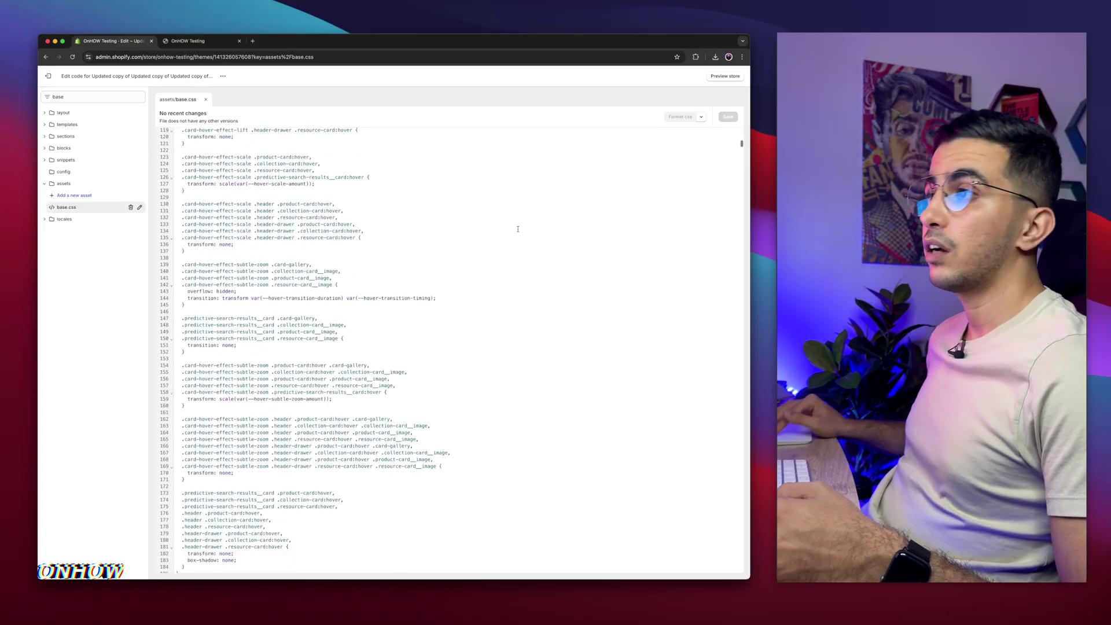
scroll(655, 194, down, 7)
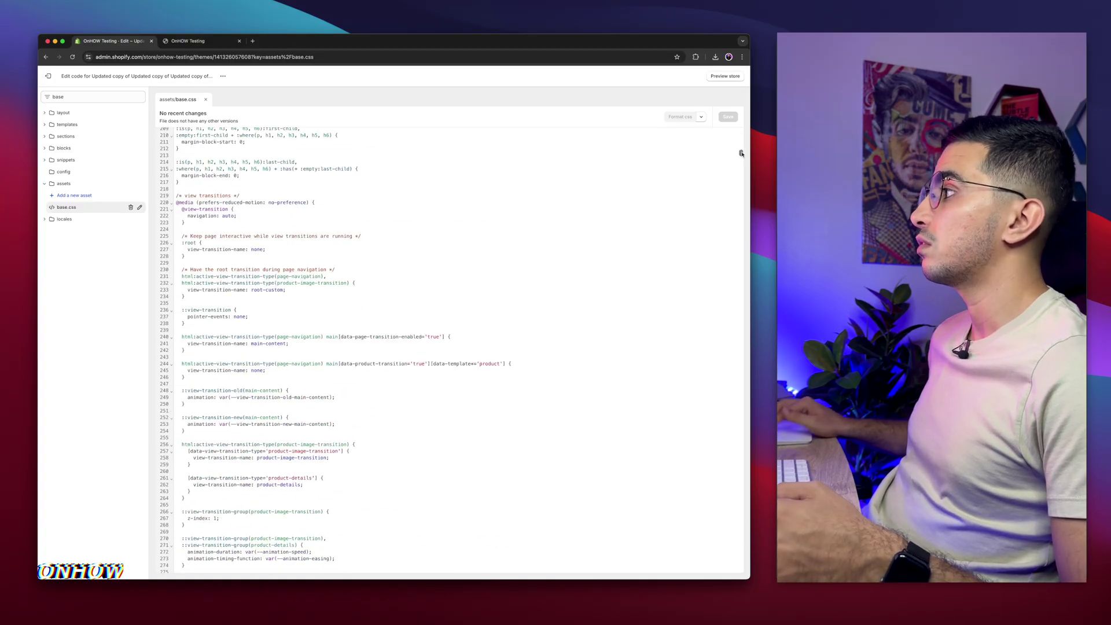
drag(741, 153, 734, 604)
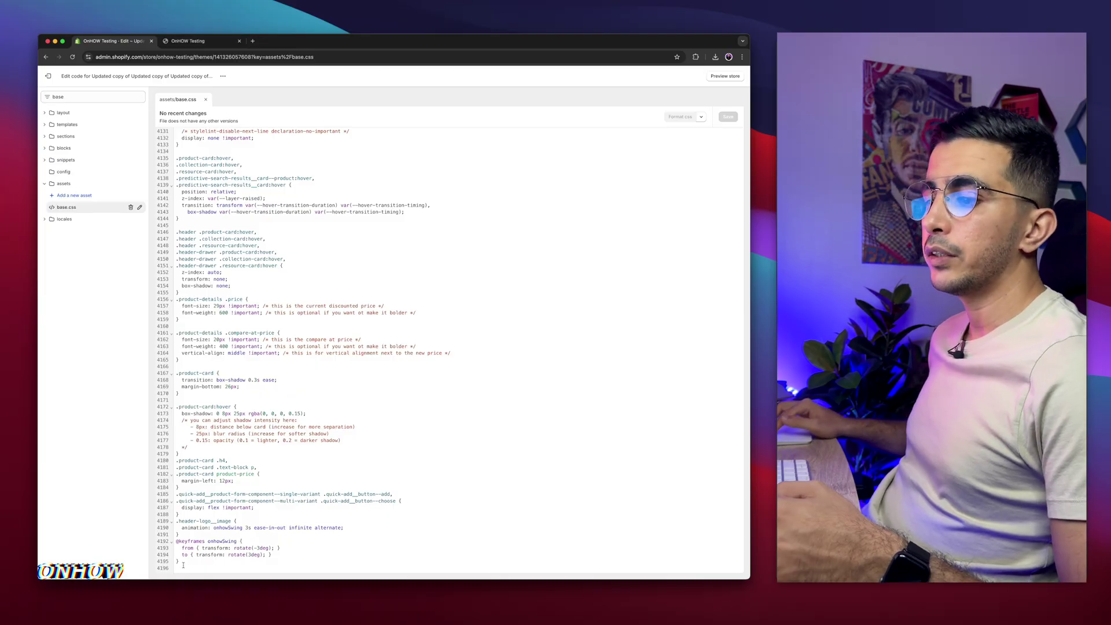
key(BackSpace)
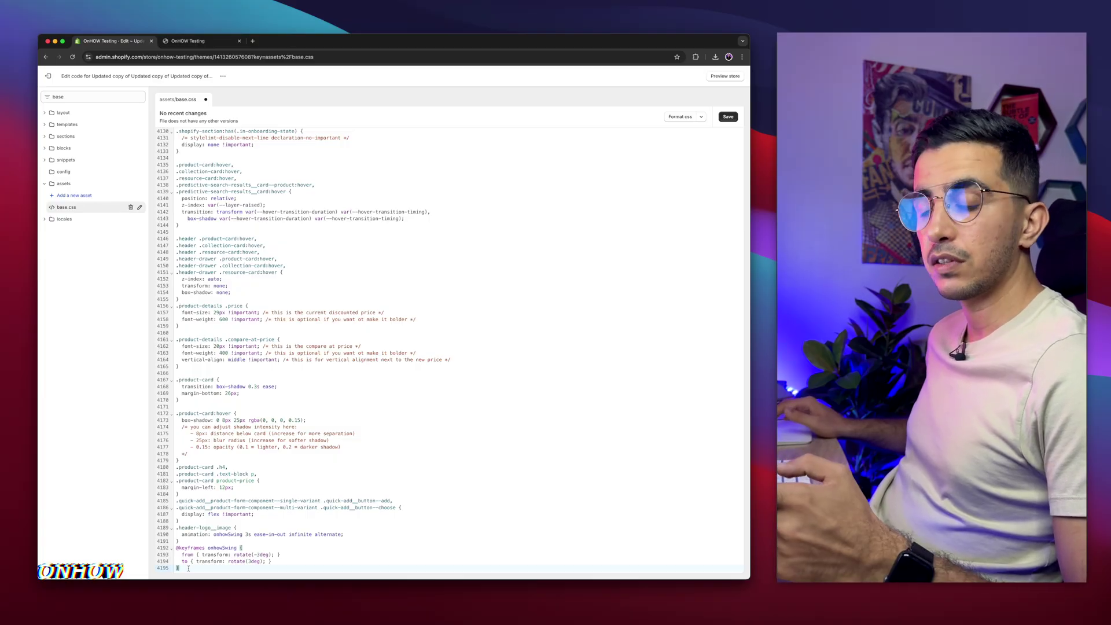
key(Return)
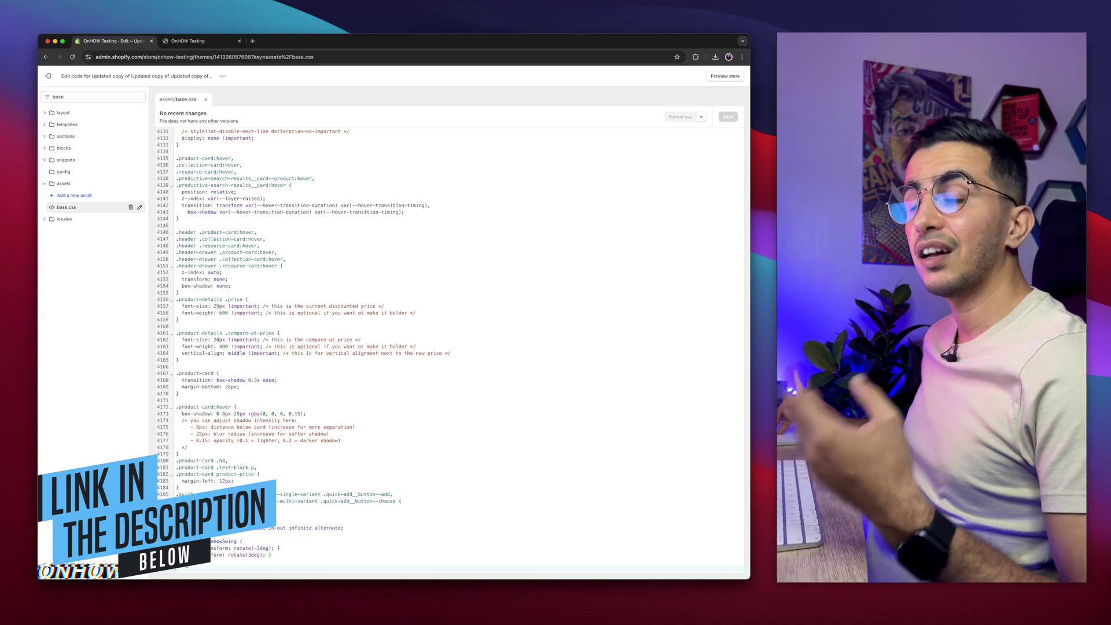
Load the pasted onhow.codes header-height article address
click(253, 41)
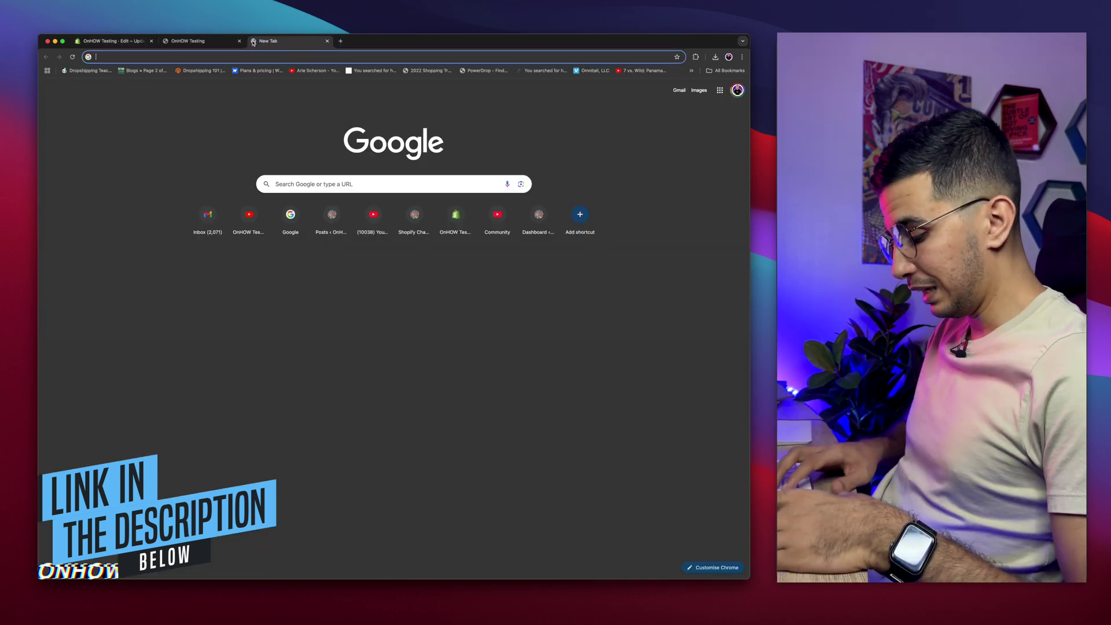
text(onhow.codes/?p=1142)
key(Return)
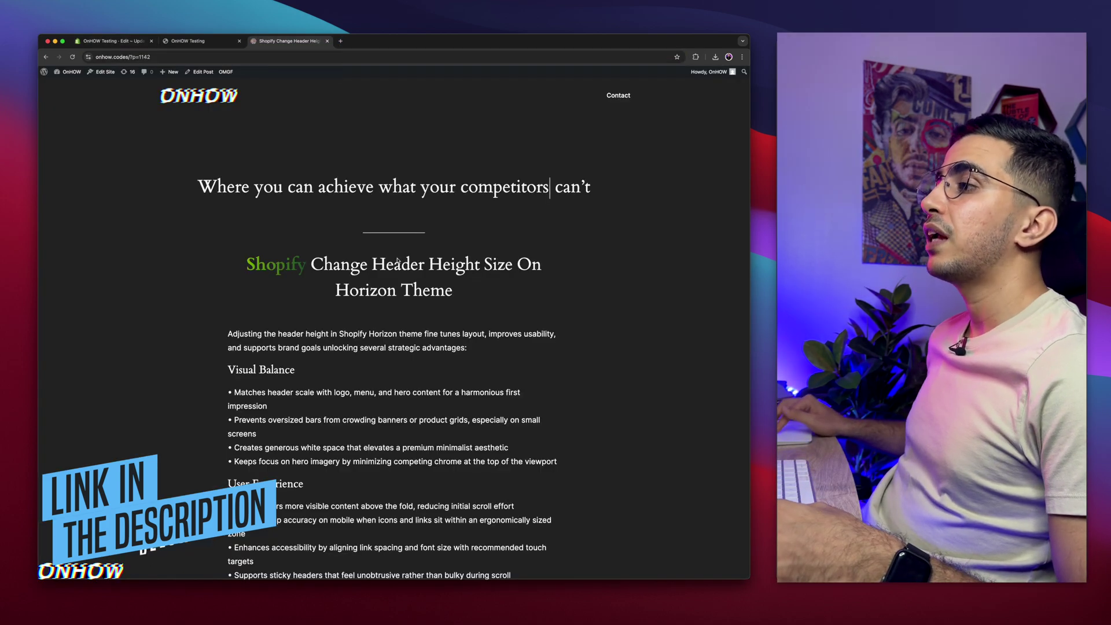
scroll(397, 259, down, 5)
scroll(397, 259, down, 10)
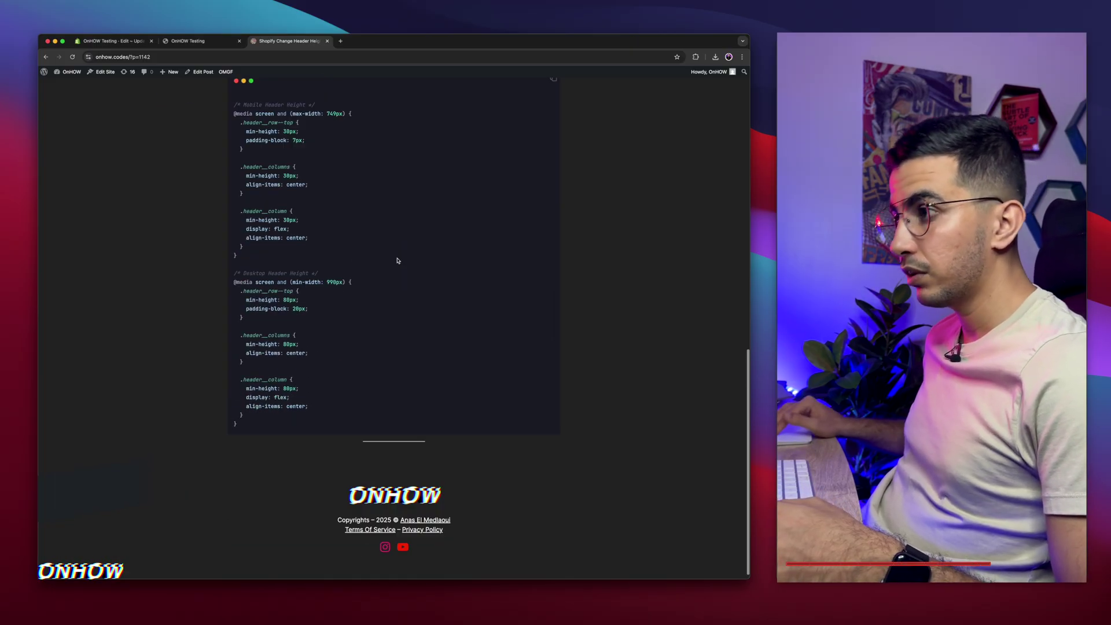
scroll(397, 260, up, 8)
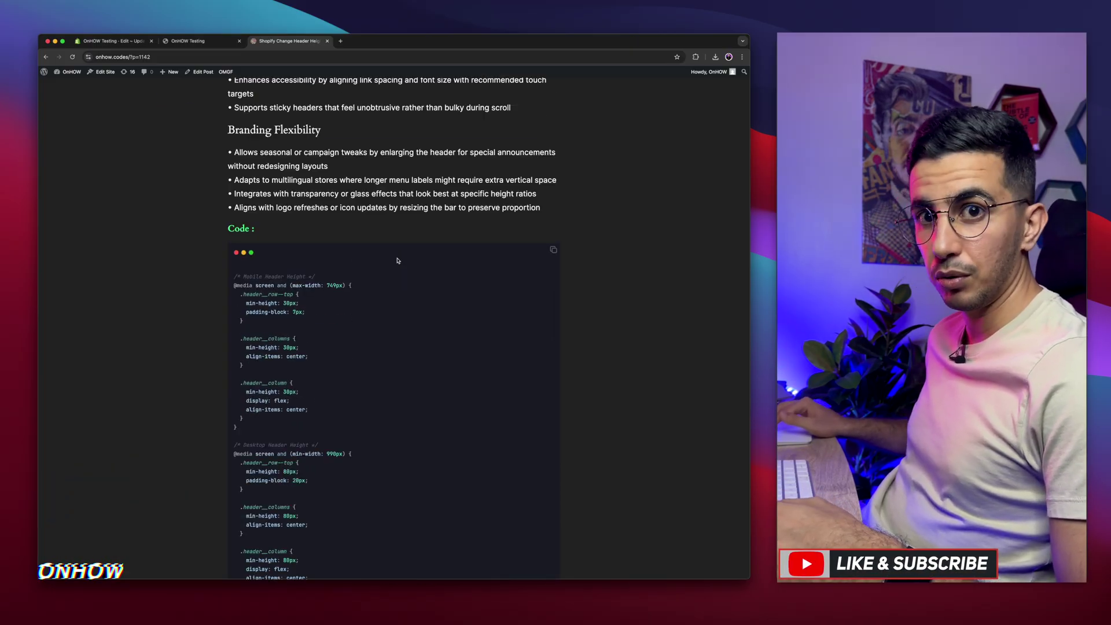
scroll(281, 289, up, 5)
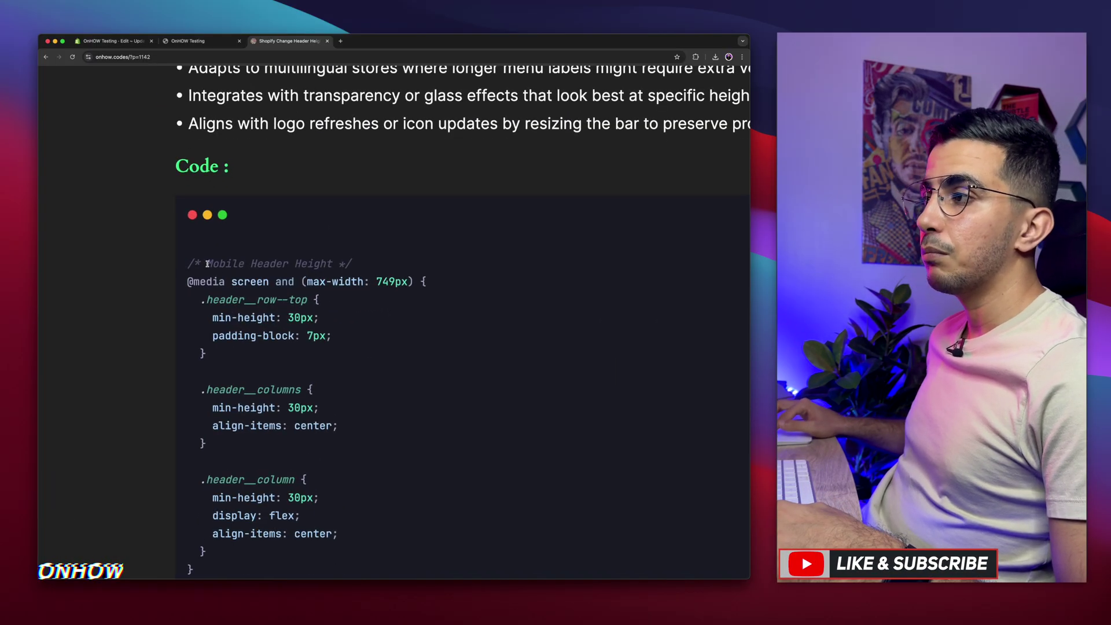
Review the CSS values: desktop padding-block 20, min-heights 80, mobile .header__columns min-height 30
drag(220, 268, 359, 265)
scroll(364, 265, down, 8)
scroll(363, 260, up, 4)
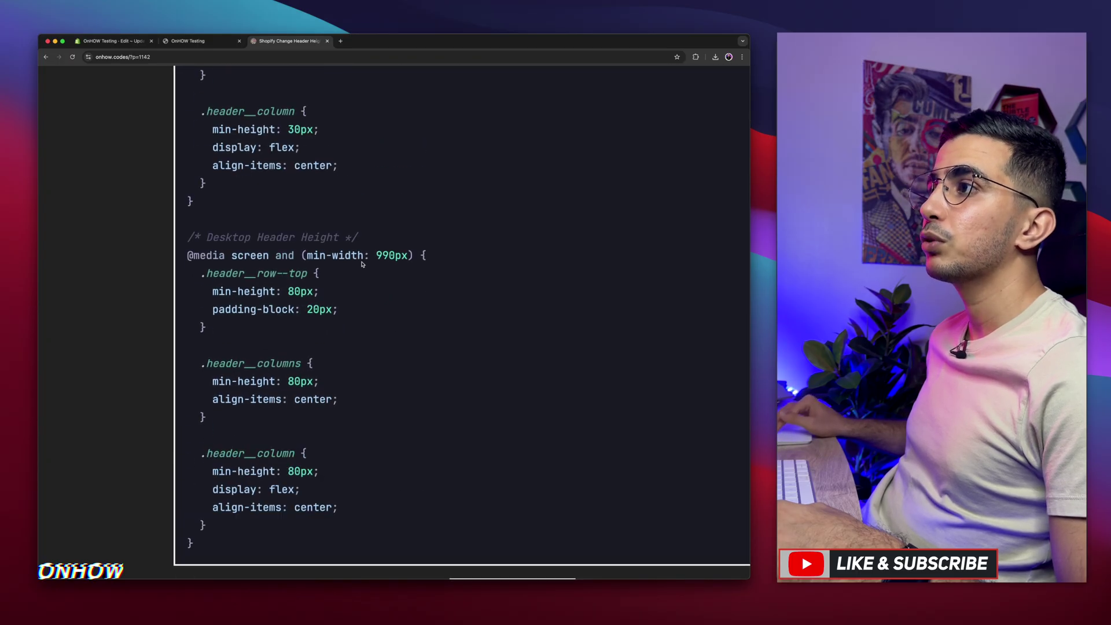
drag(205, 235, 368, 238)
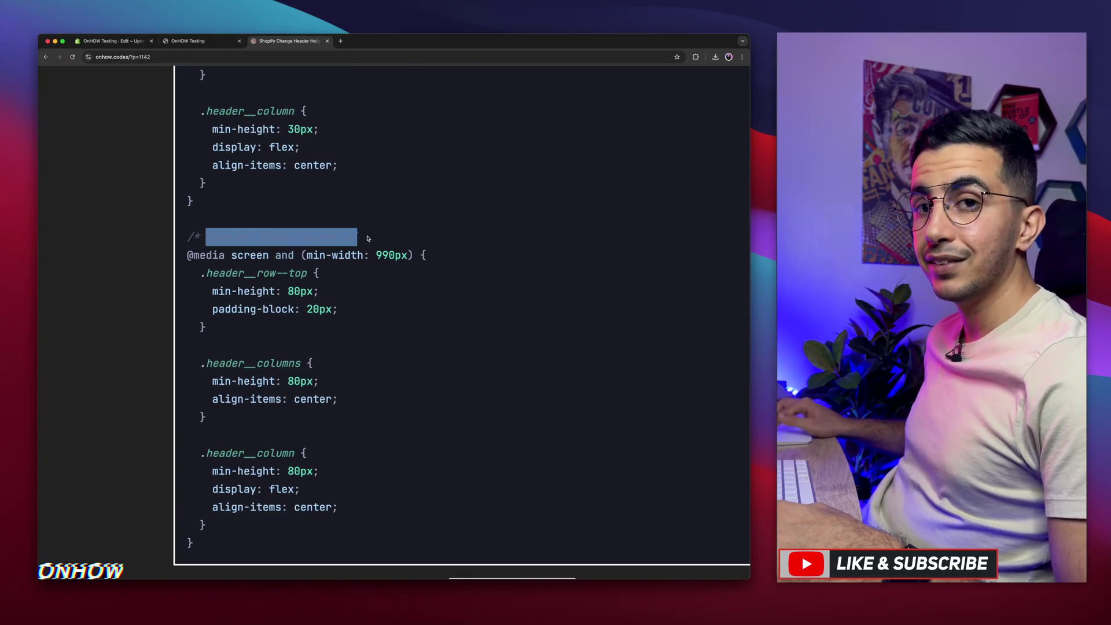
click(368, 238)
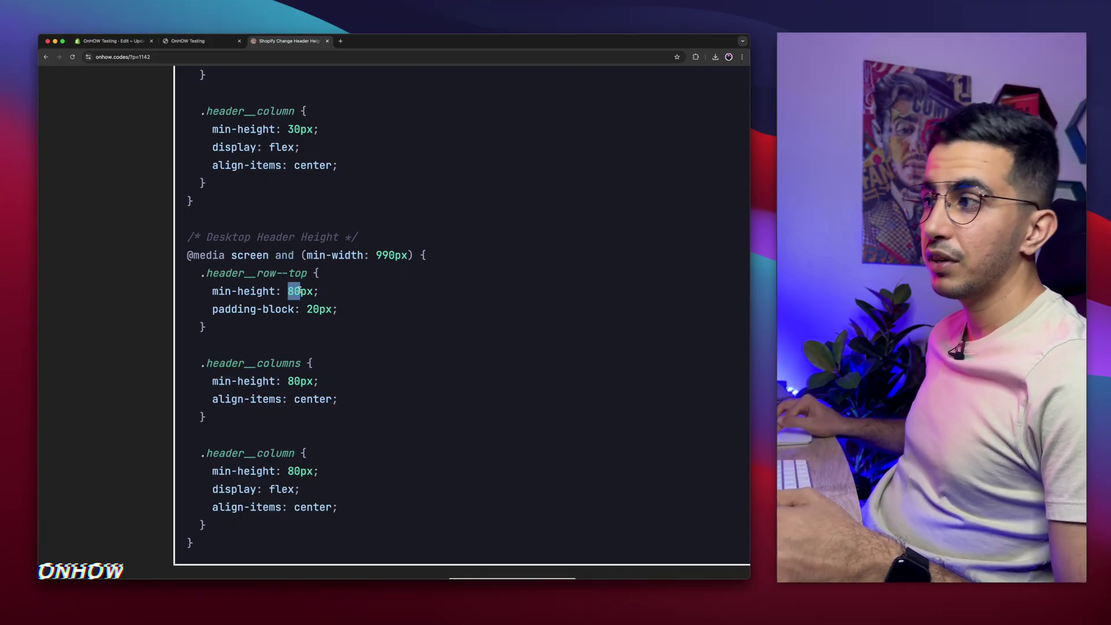
drag(307, 311, 319, 311)
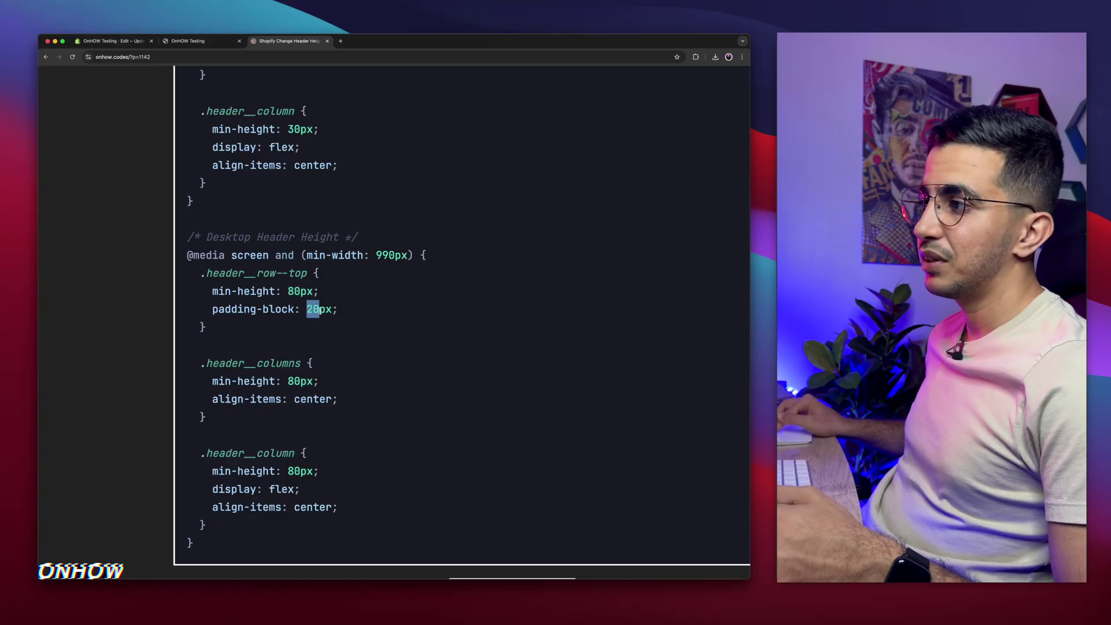
click(287, 382)
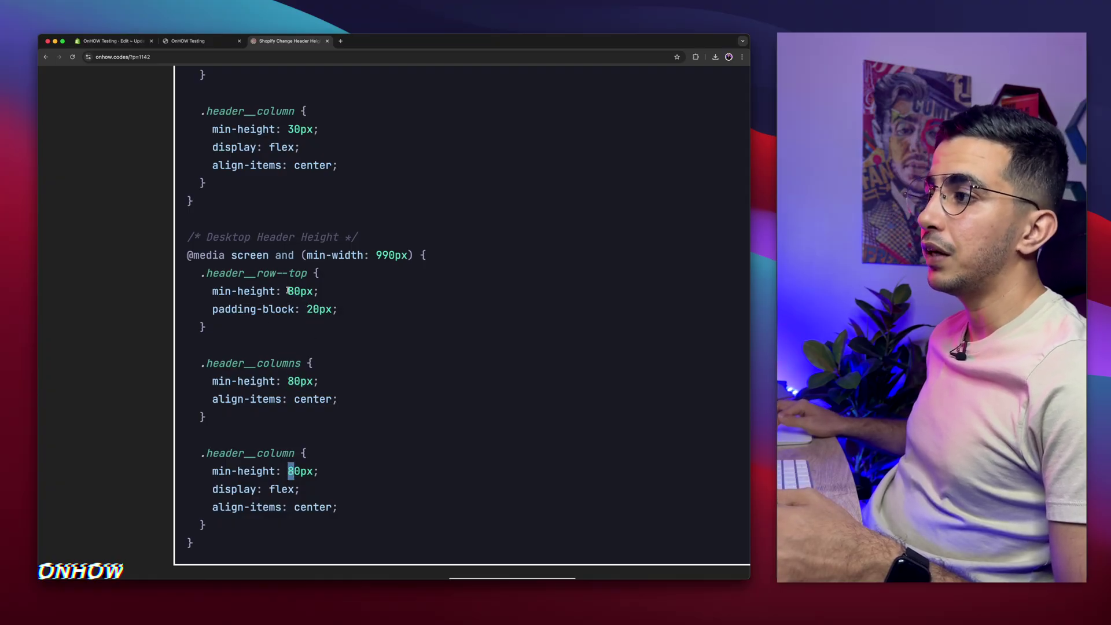
drag(287, 291, 297, 291)
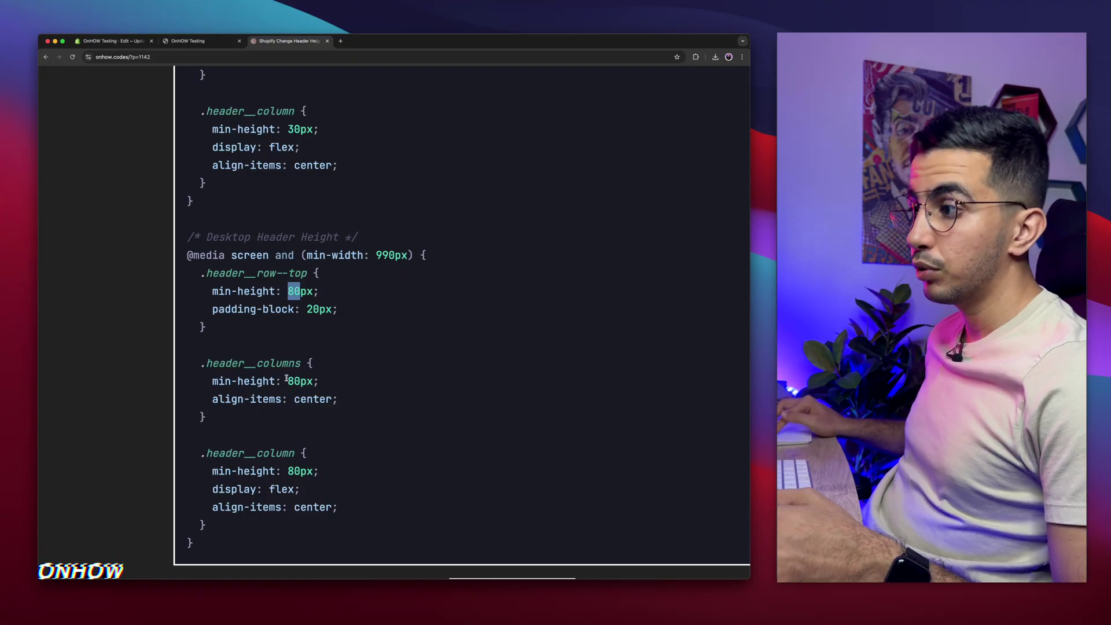
drag(287, 381, 308, 381)
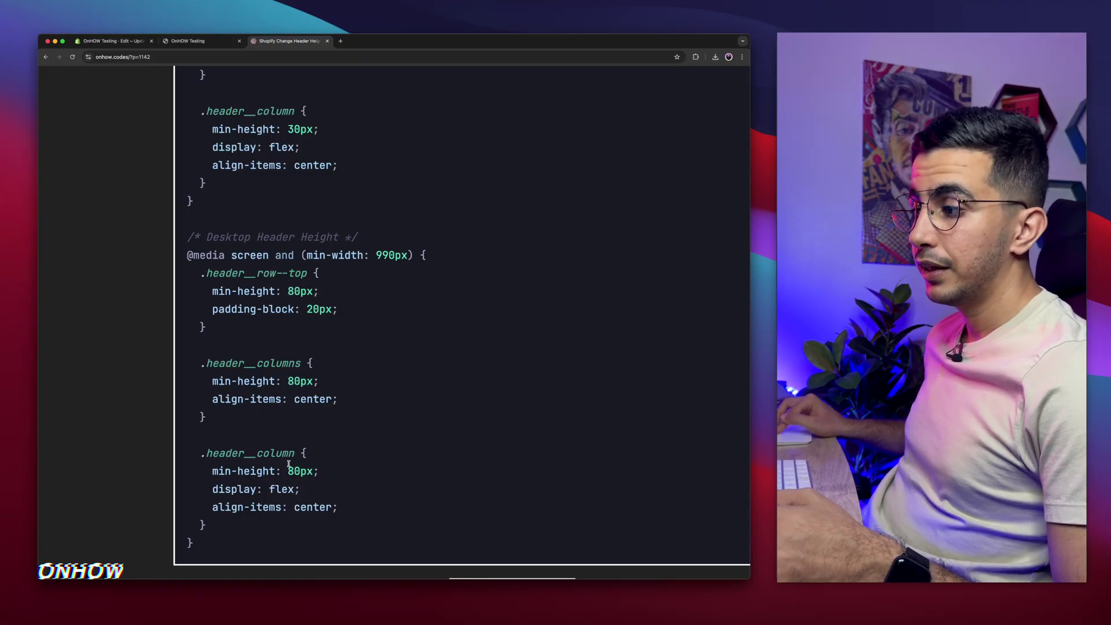
drag(288, 465, 303, 470)
scroll(277, 350, up, 5)
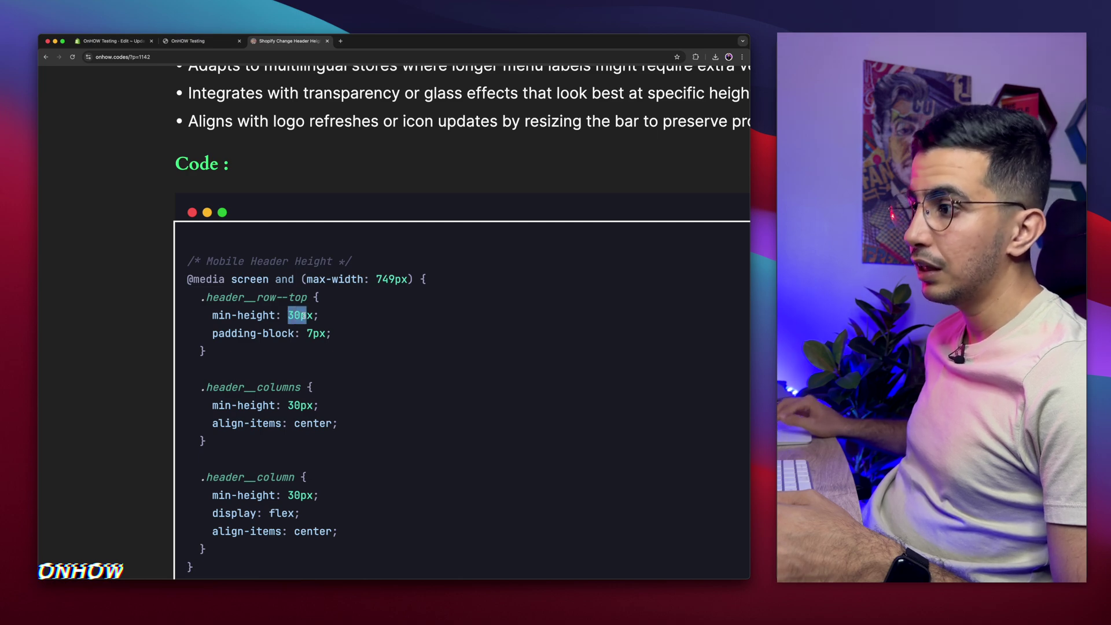
drag(288, 407, 298, 407)
click(286, 491)
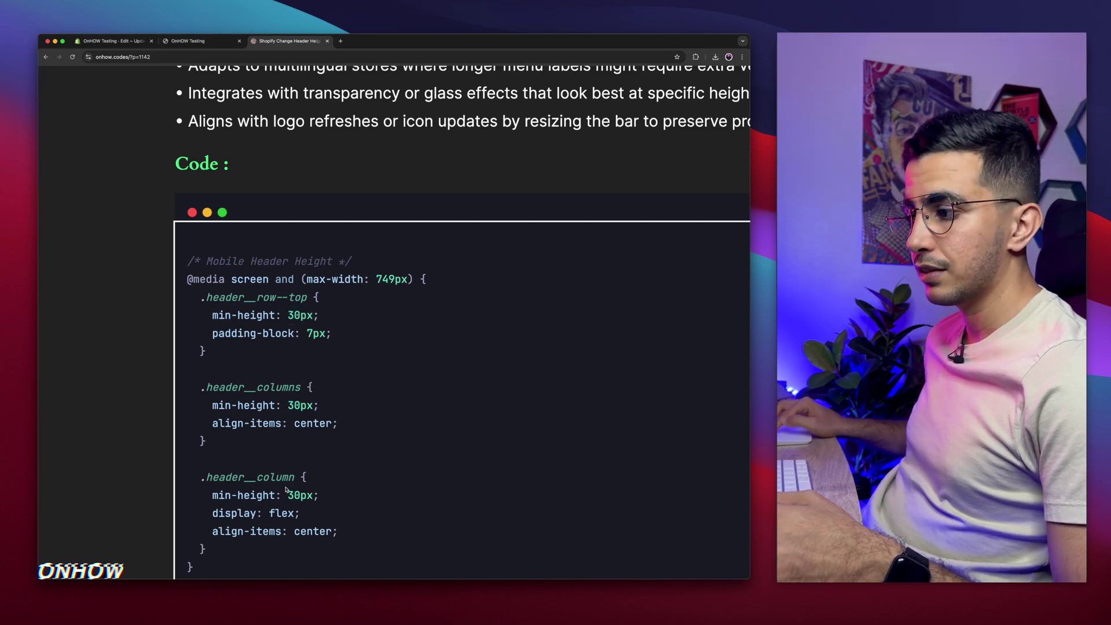
key(ctrl+0)
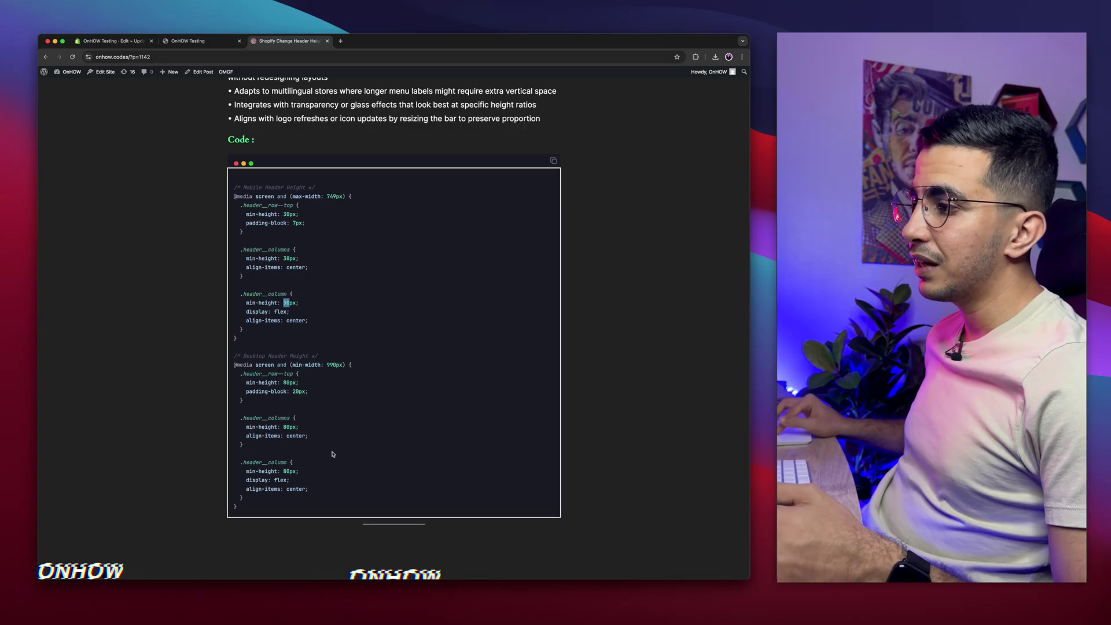
scroll(554, 162, up, 5)
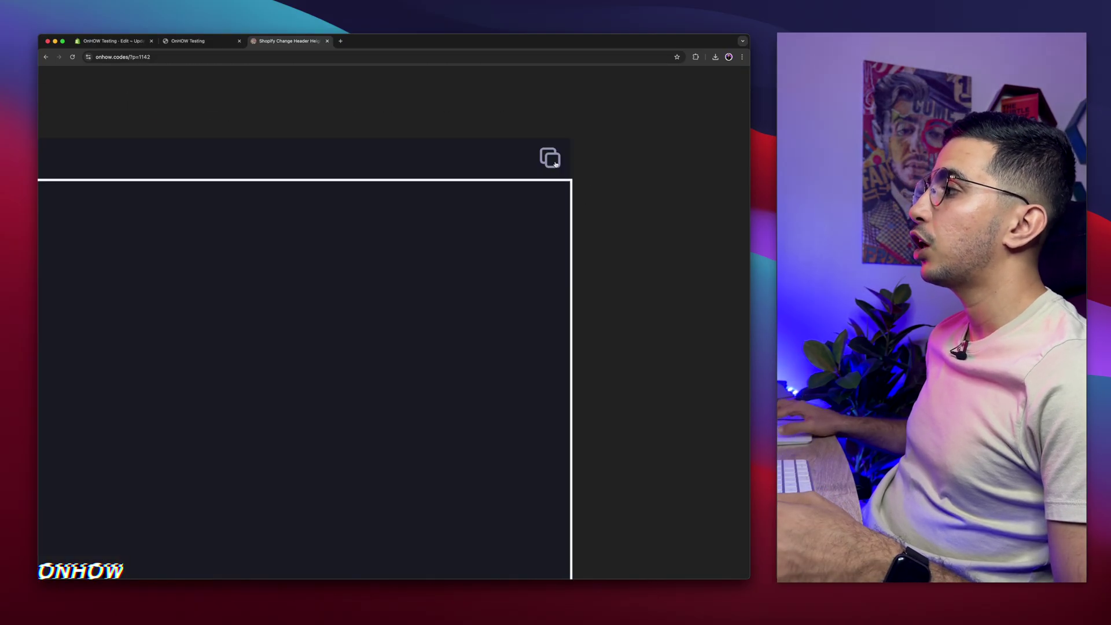
Copy the article's header-height CSS, paste it at the end of base.css, and save
click(552, 161)
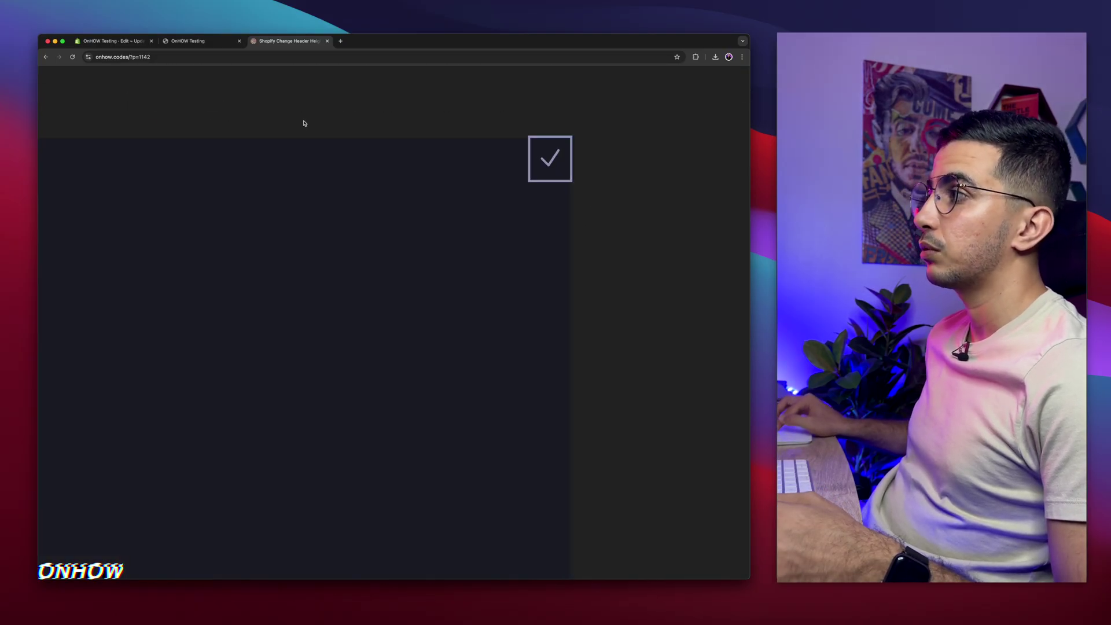
click(110, 41)
key(super+v)
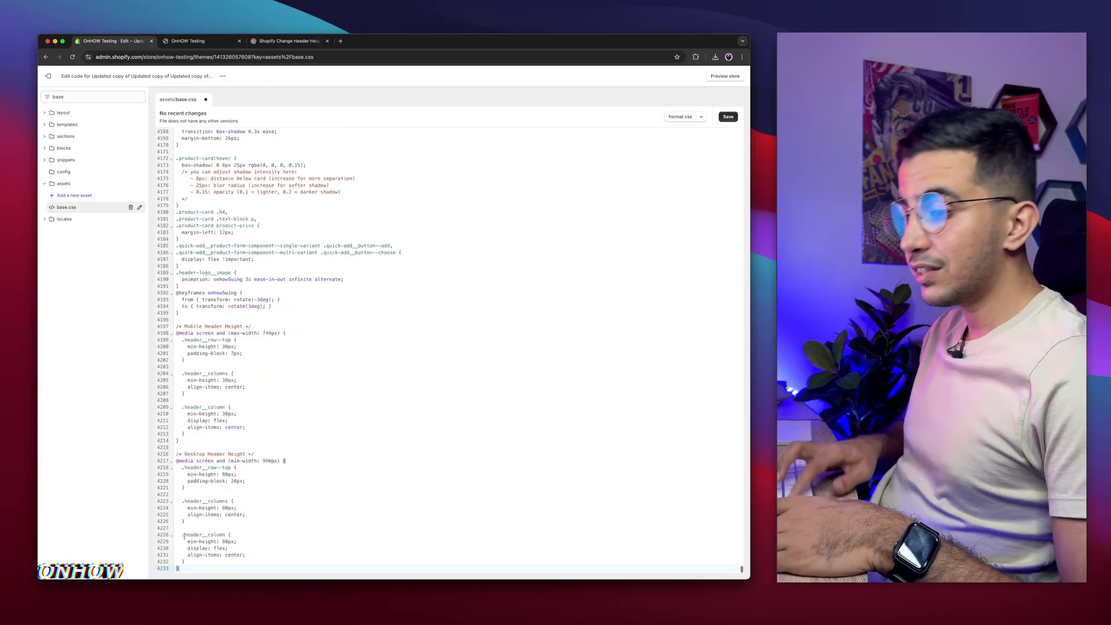
key(super+s)
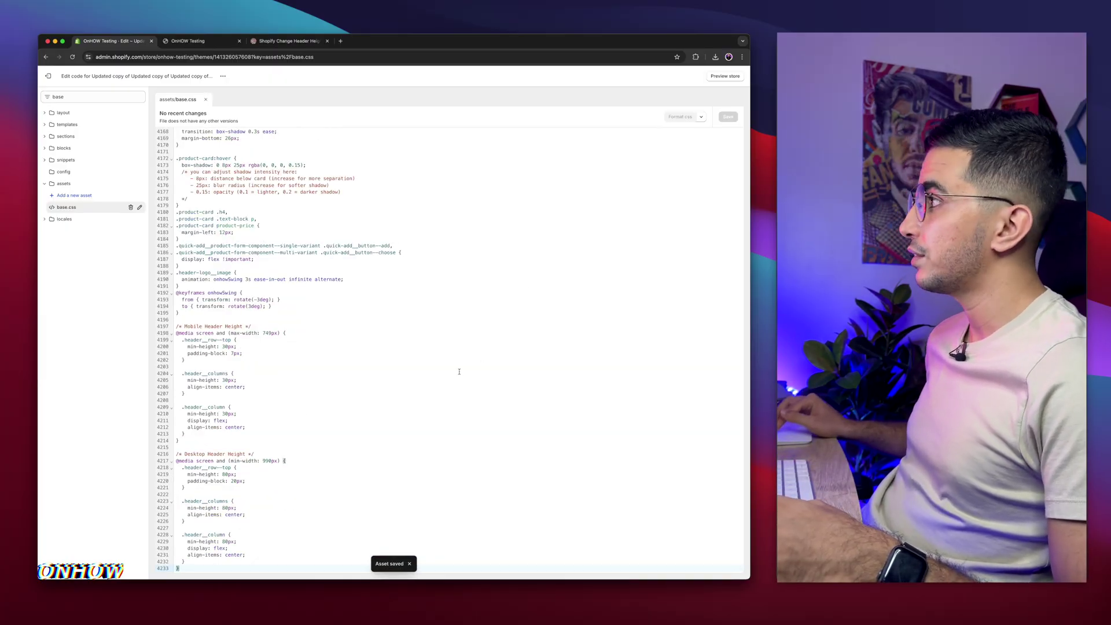
Reload the storefront preview twice so the new header-height CSS takes effect
click(212, 46)
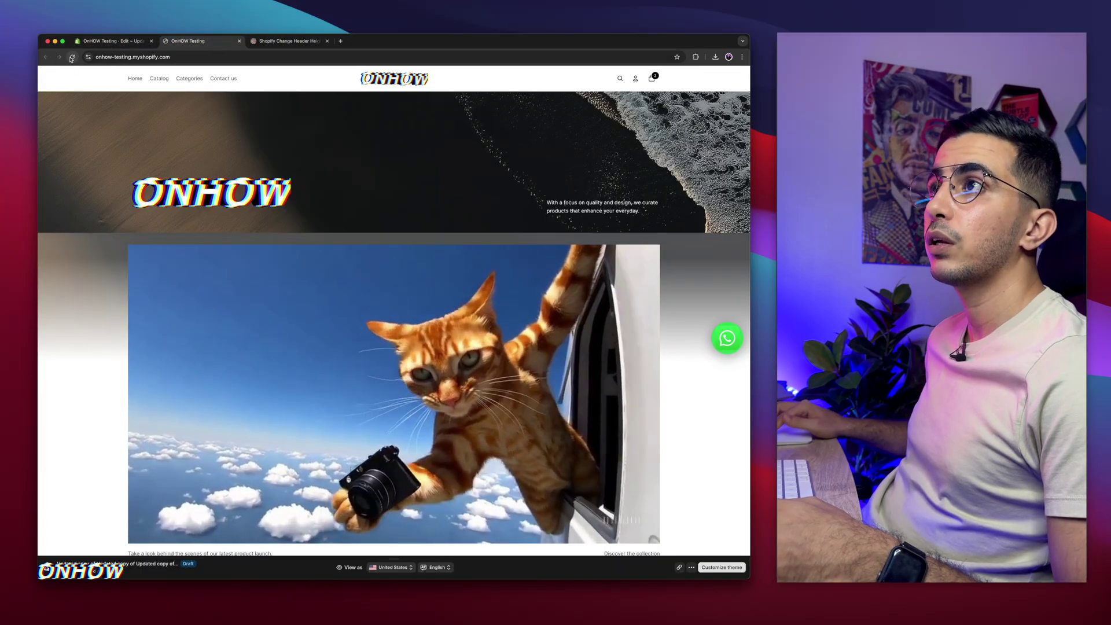
click(73, 57)
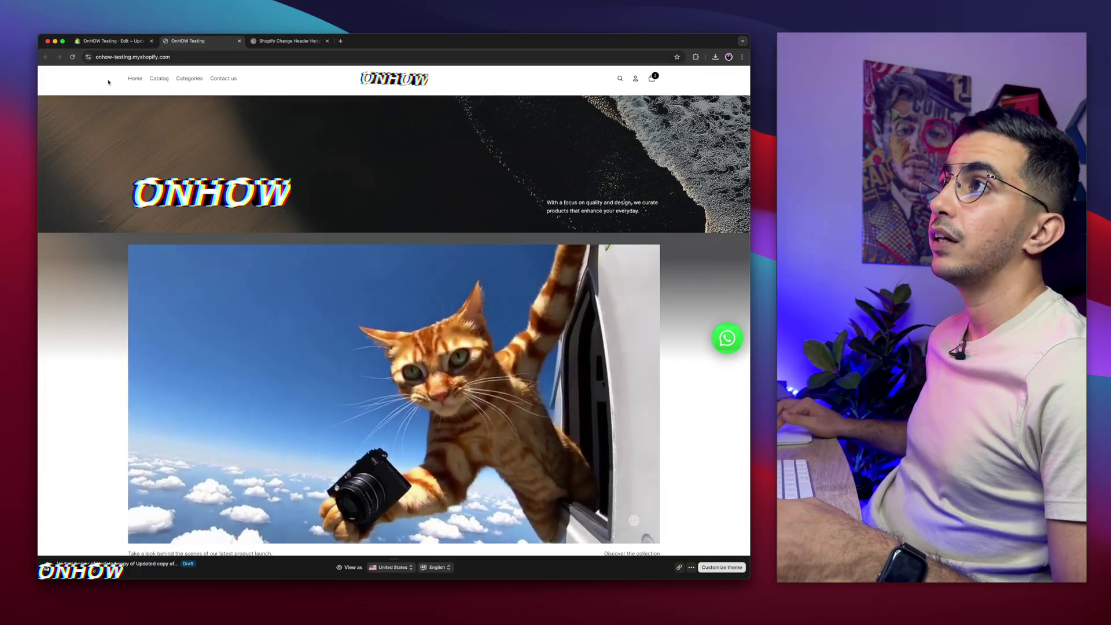
click(73, 56)
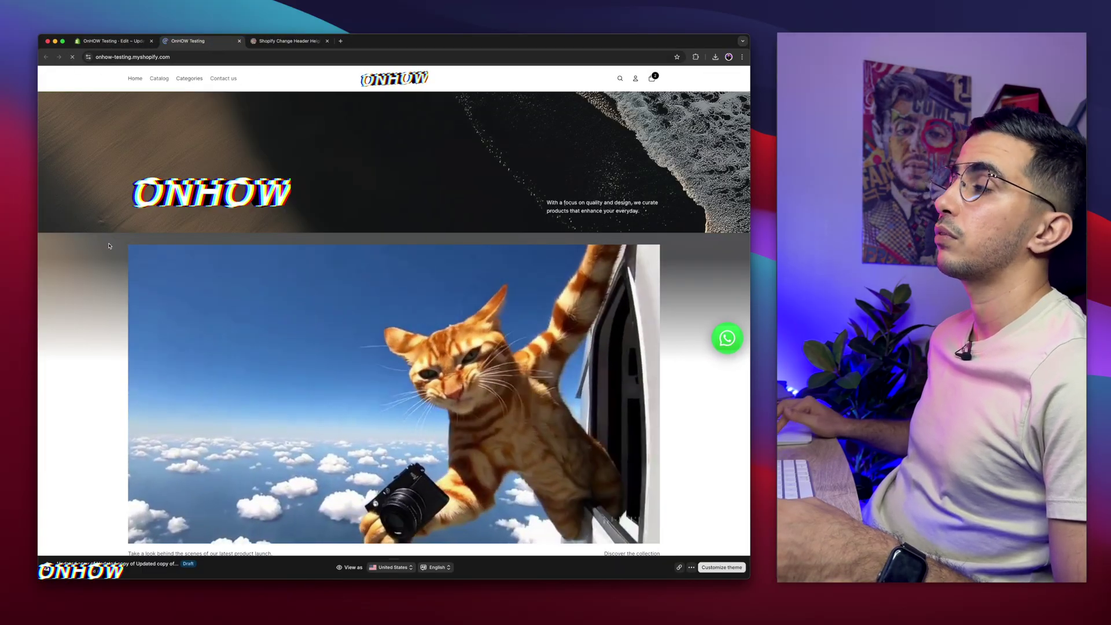